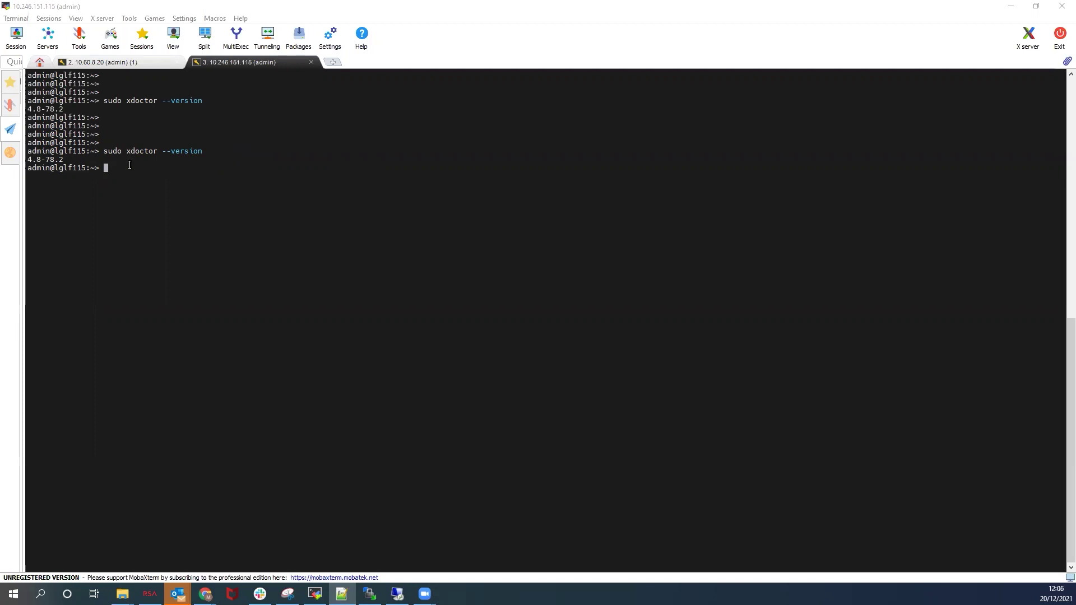
Print the working directory with pwd, and upgrade xDoctor by running sudo xdoctor --upgrade --local=/home/admin/xDoctor4ECS-4.8-79.0.noarch.rpm.
left_click(118, 171)
type("pwd")
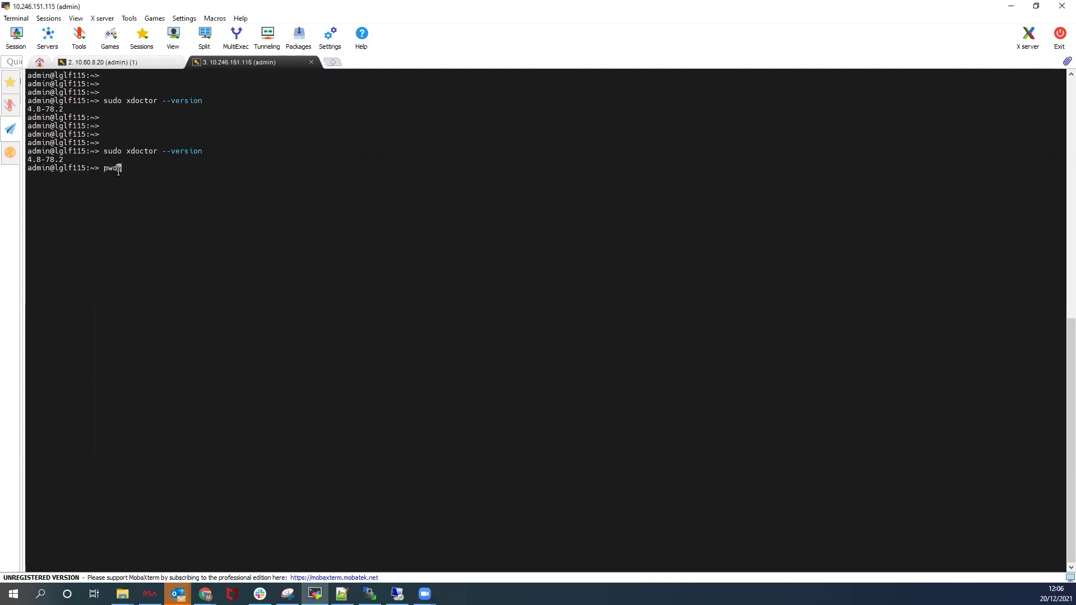
key("Return")
right_click(156, 177)
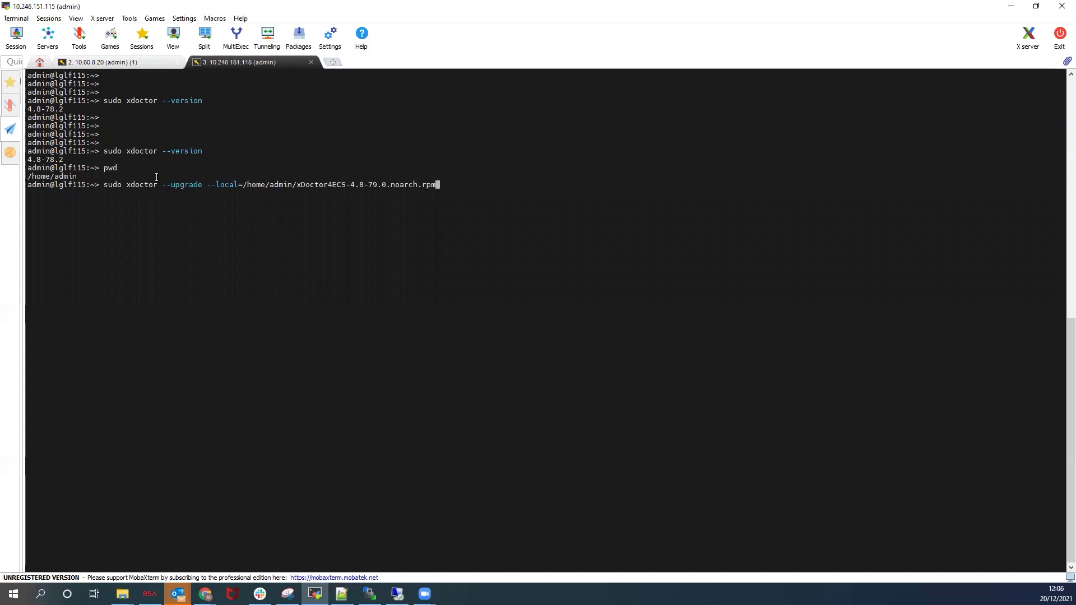
key("Return")
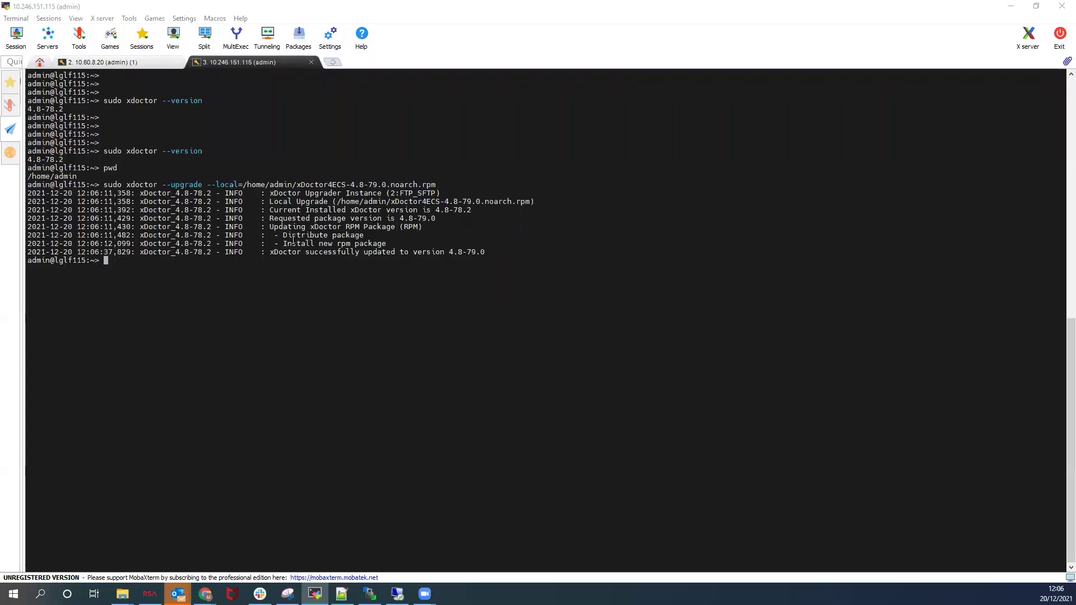
left_click_drag(488, 253, 452, 249)
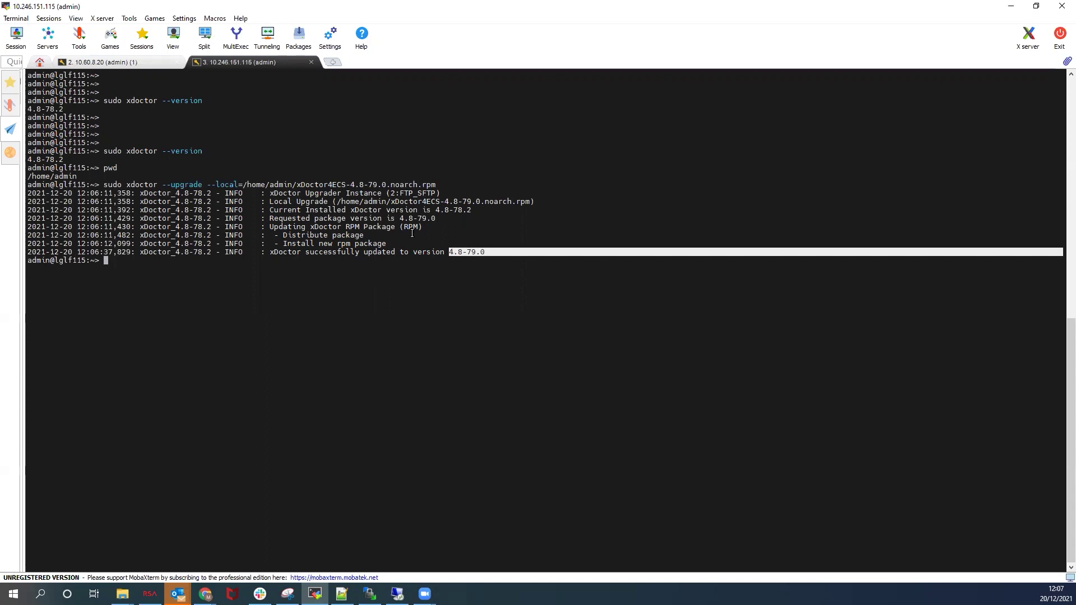
Check the installed xDoctor version with sudo xdoctor --version, leaving an empty prompt.
left_click(169, 237)
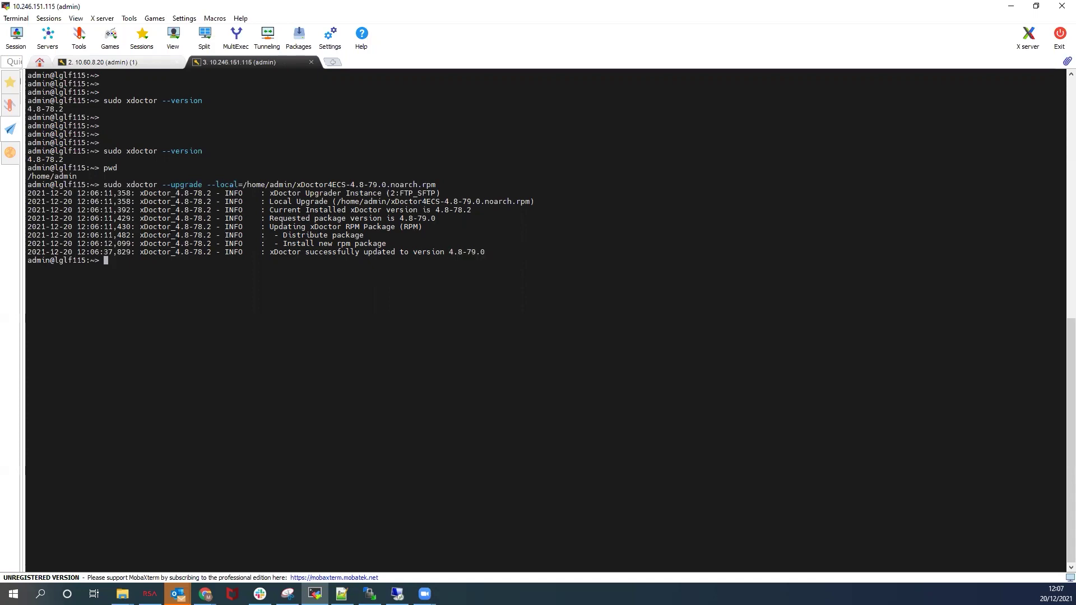
type("sudo xdoctor --version")
key("Return")
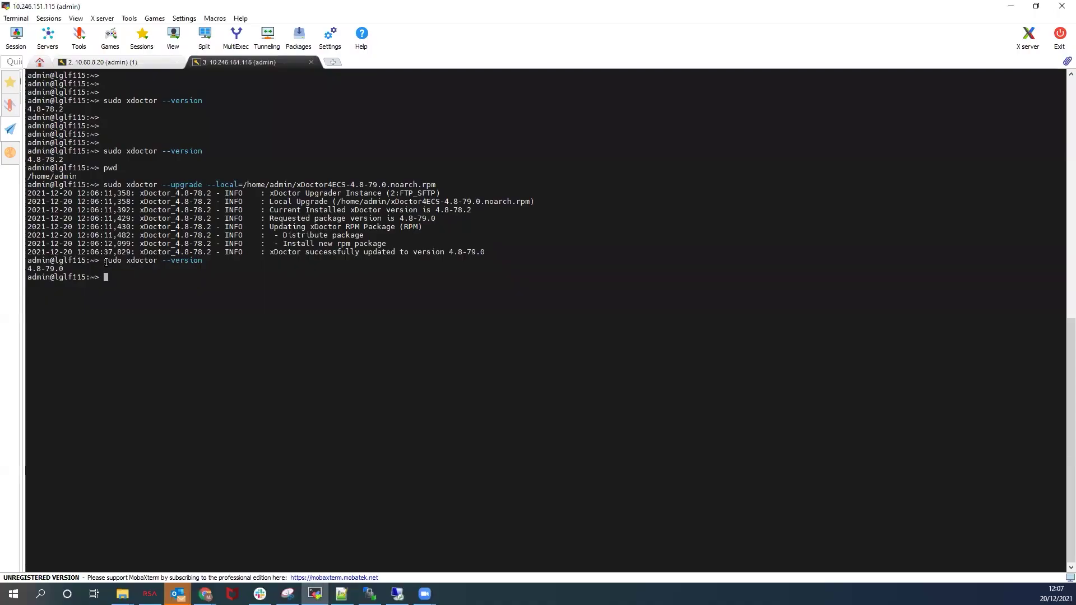
double_click(41, 269)
left_click(132, 278)
right_click(121, 274)
key("ctrl+c")
Check the DT status before patching by running svc_dt check -b.
key("alt+Tab")
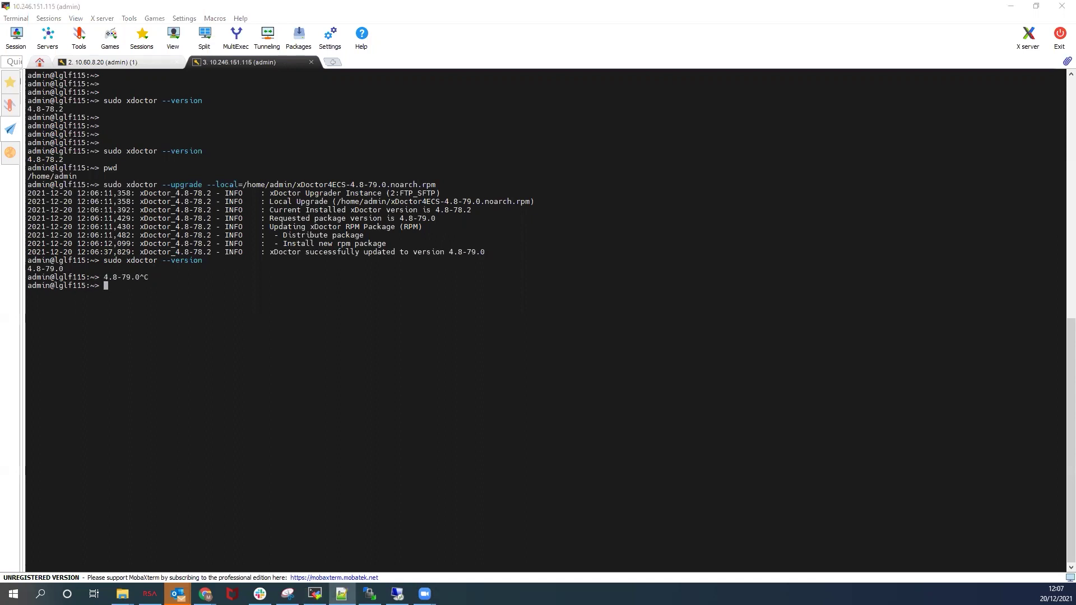
left_click(144, 275)
right_click(144, 275)
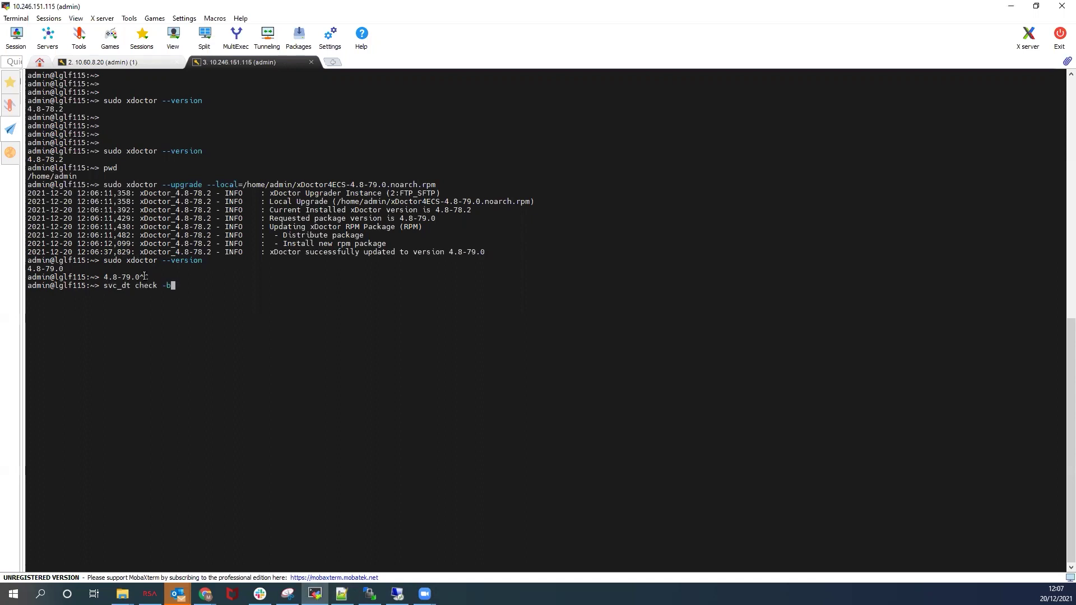
key("Return")
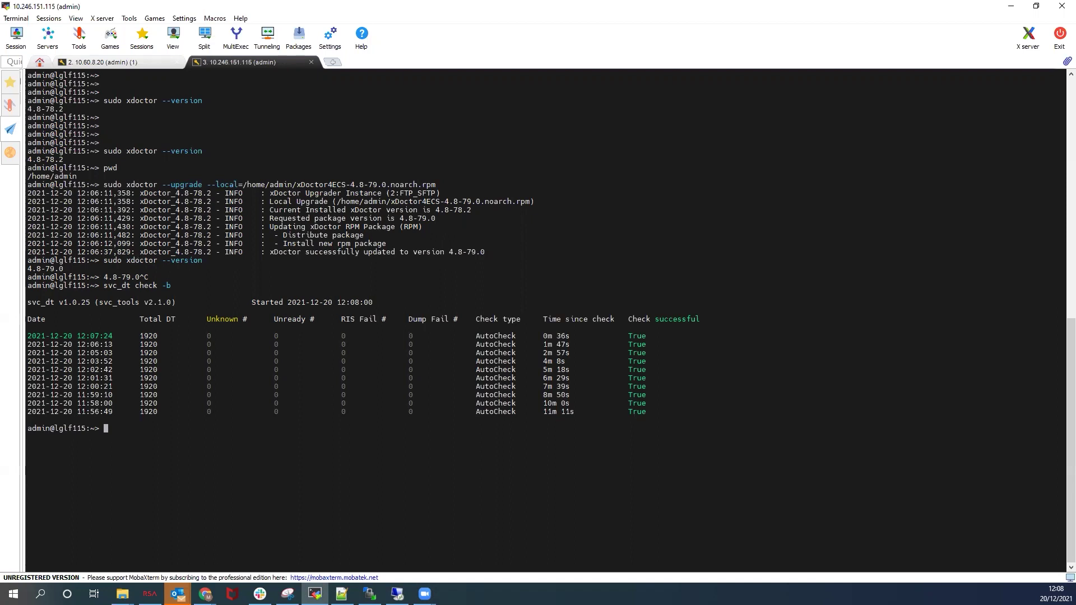
Run /opt/emc/xdoctor/patches/CVE-2021-44228_45046_log4j-fix/svc_patch status and review the node validation, required patches, files and service restarts.
key("alt+Tab")
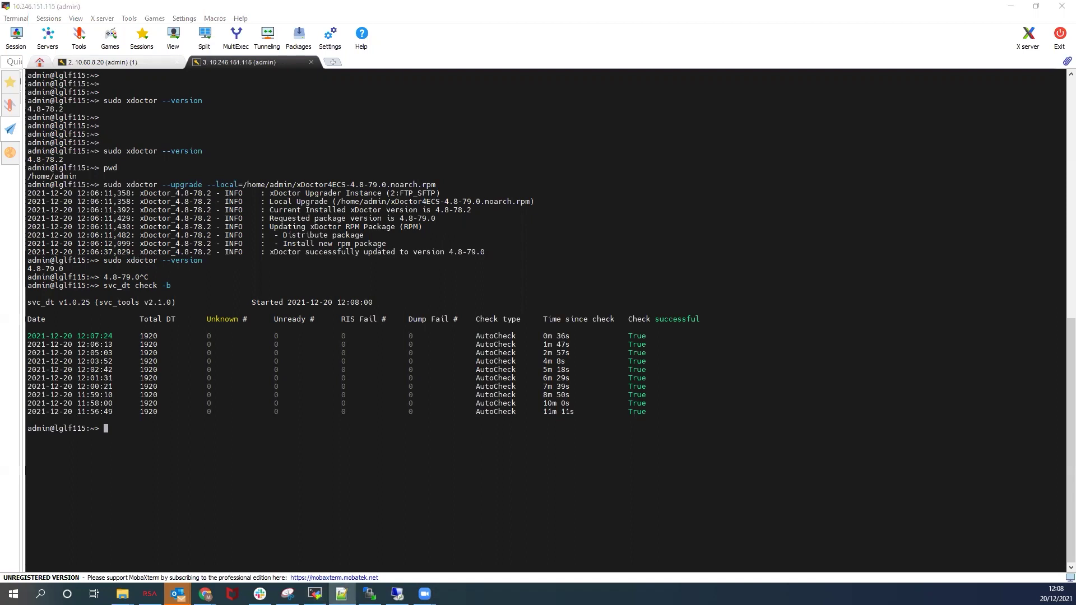
left_click(261, 398)
right_click(261, 398)
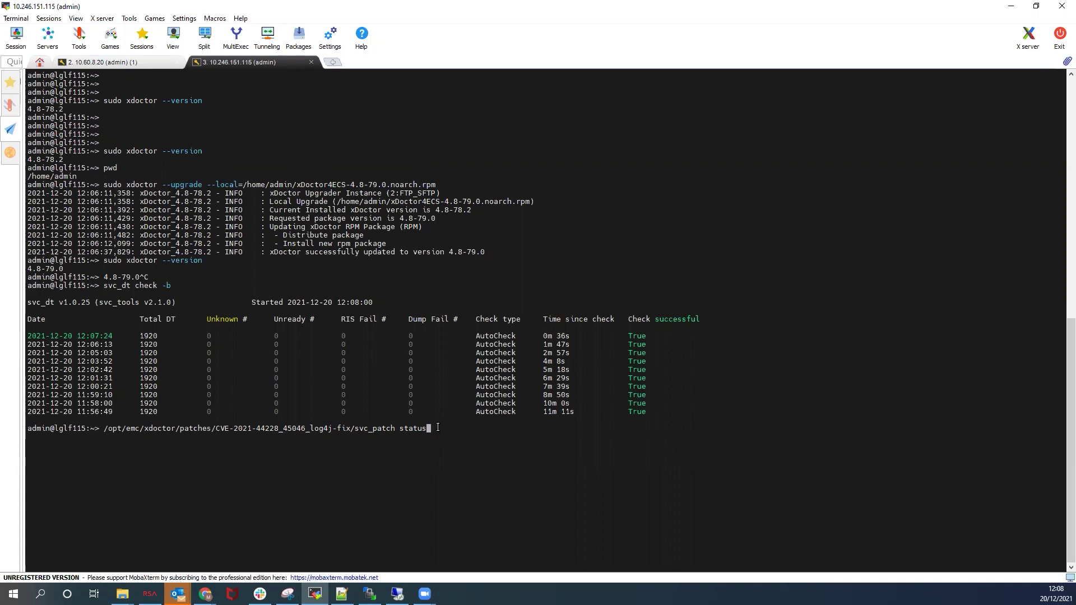
key("Return")
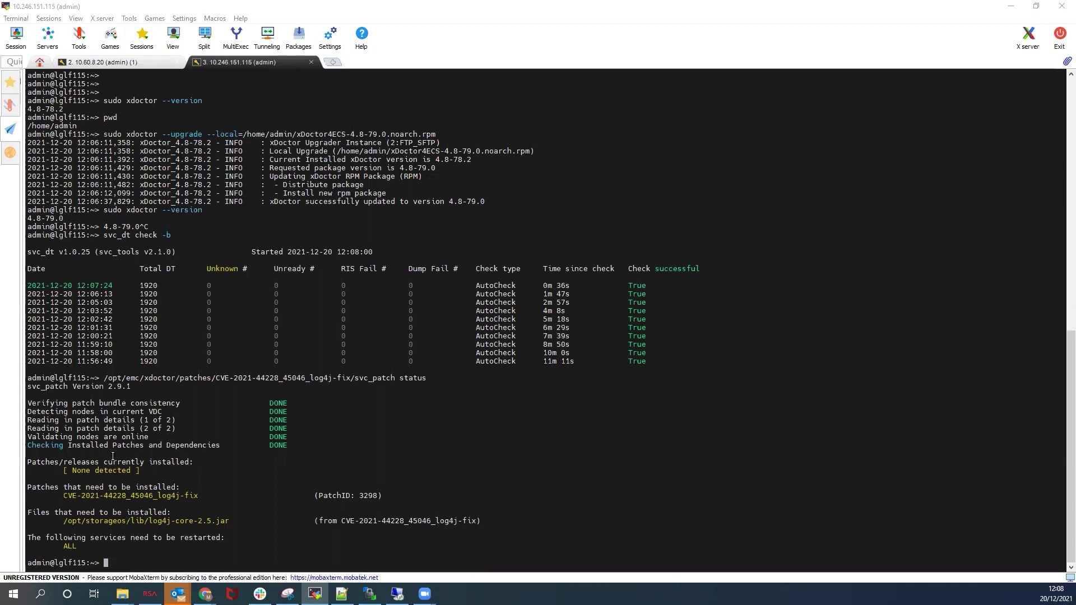
double_click(140, 436)
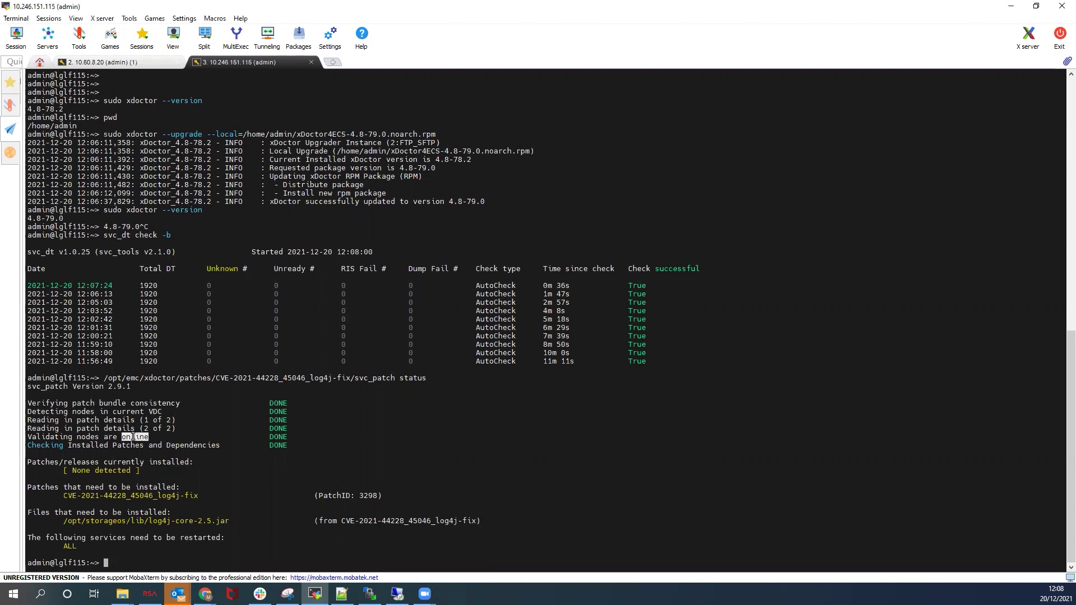
double_click(280, 437)
left_click(130, 497)
double_click(130, 497)
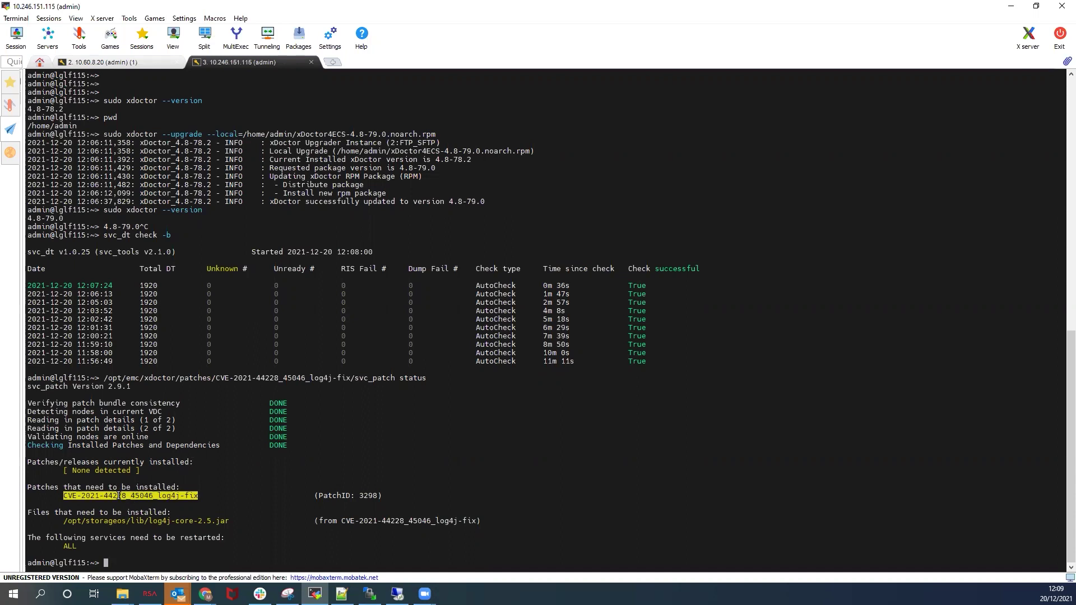
double_click(156, 521)
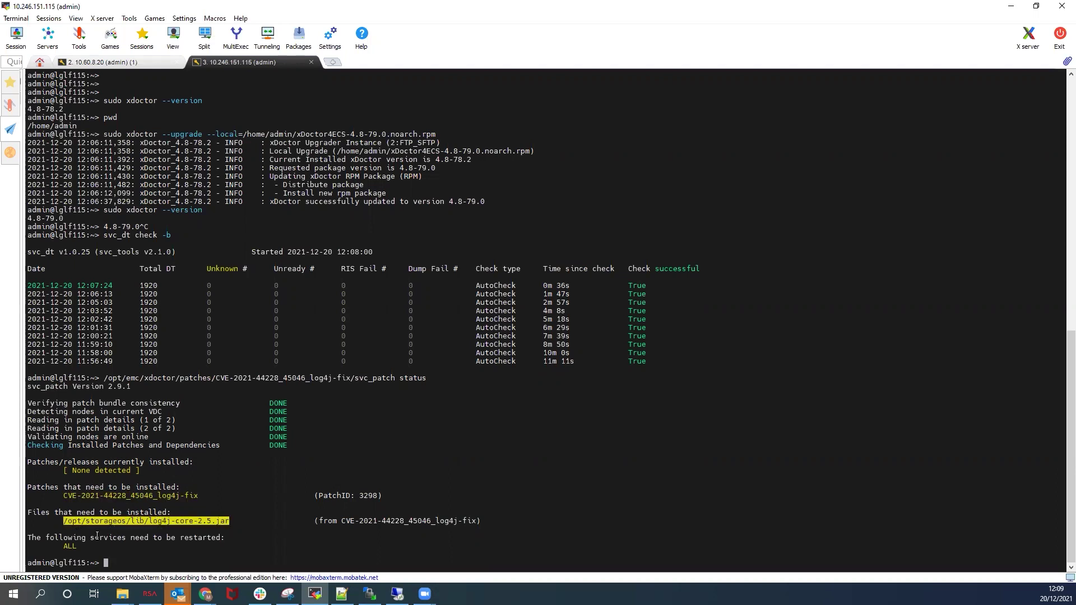
double_click(68, 547)
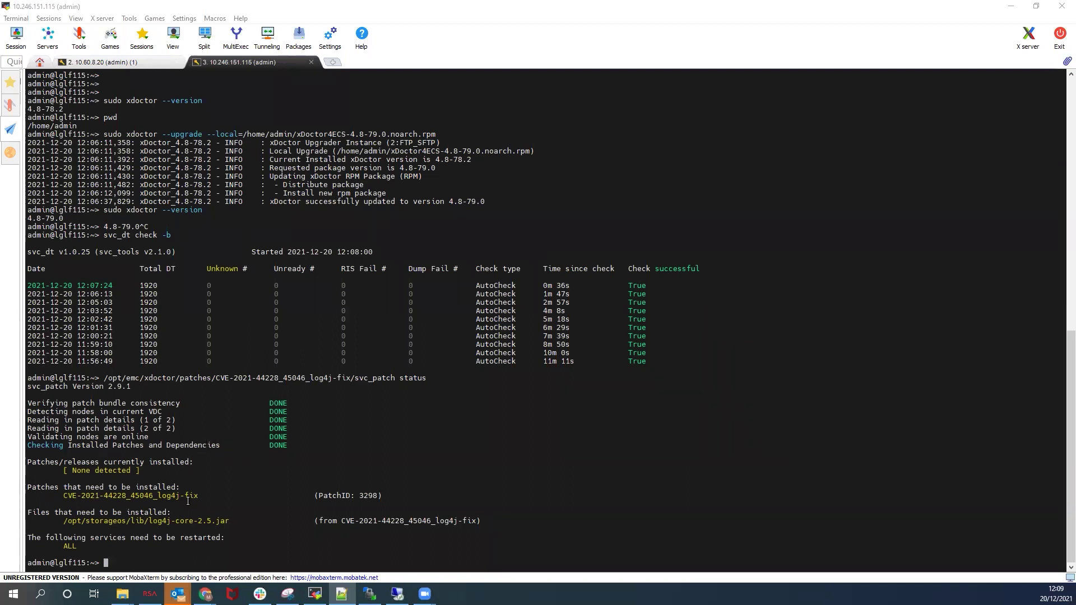
Start a screen session named patchinstall using screen -S patchinstall.
right_click(187, 500)
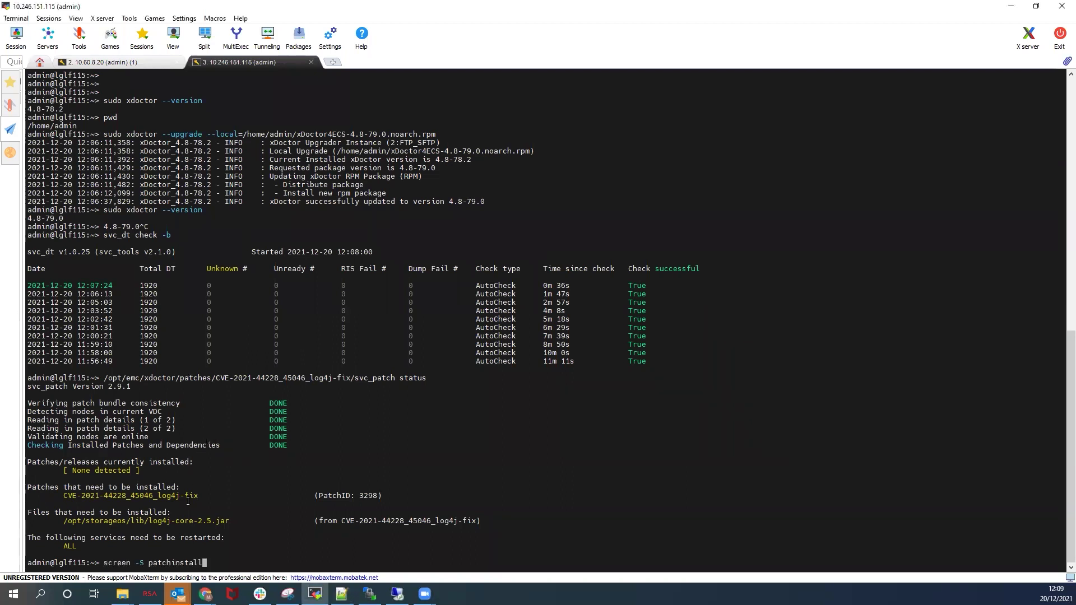
key("Return")
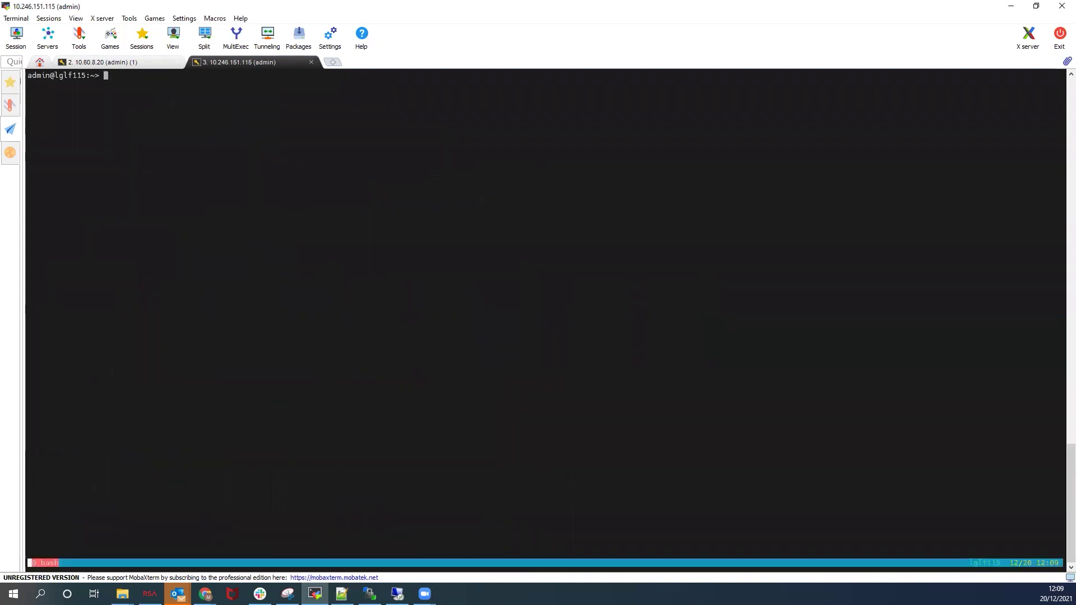
key("ctrl+d")
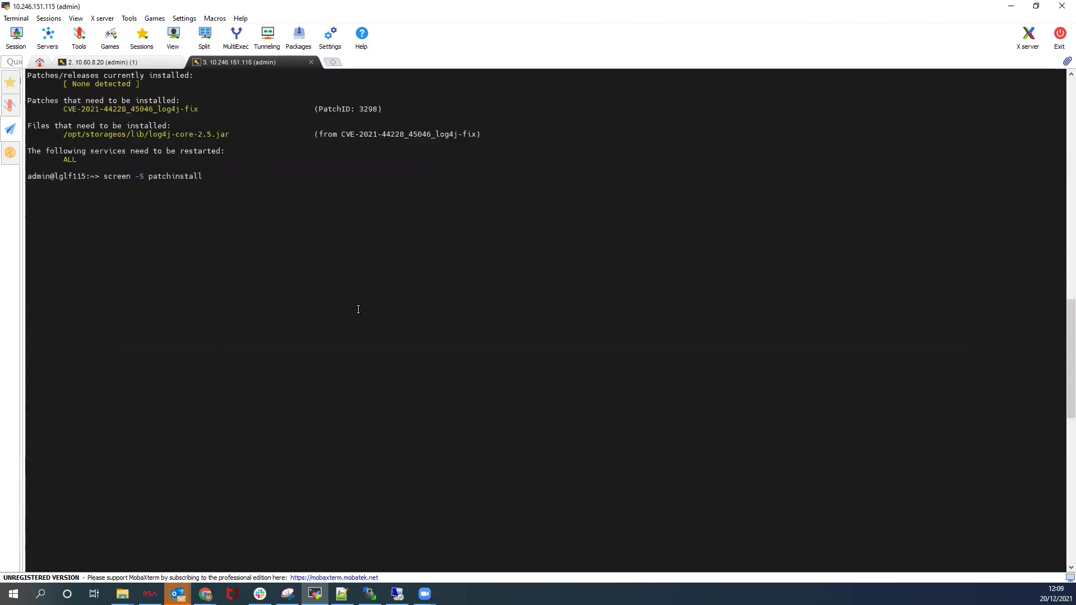
double_click(161, 176)
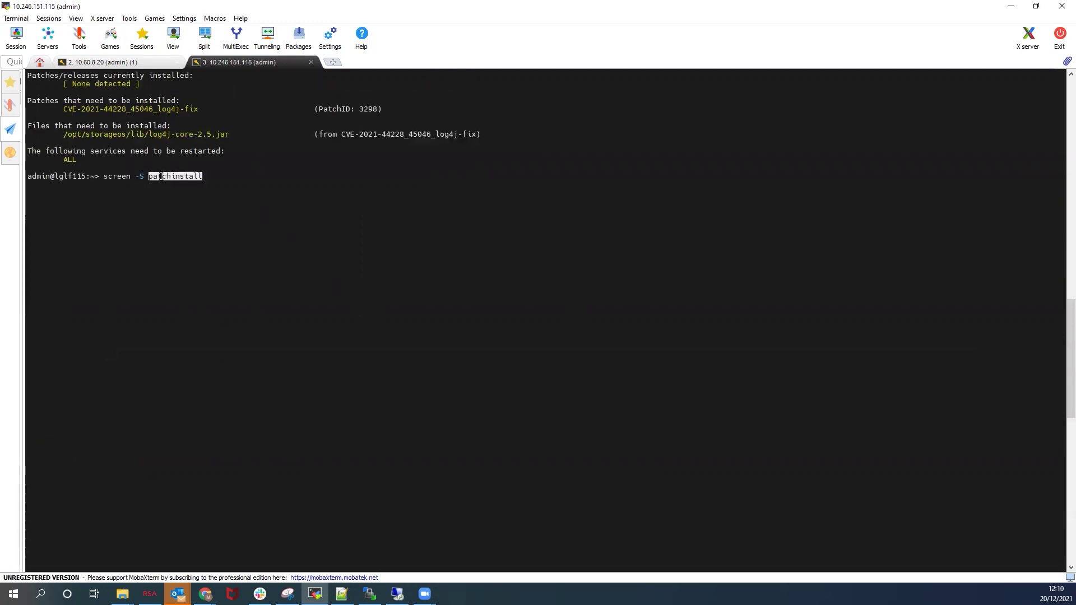
key("Return")
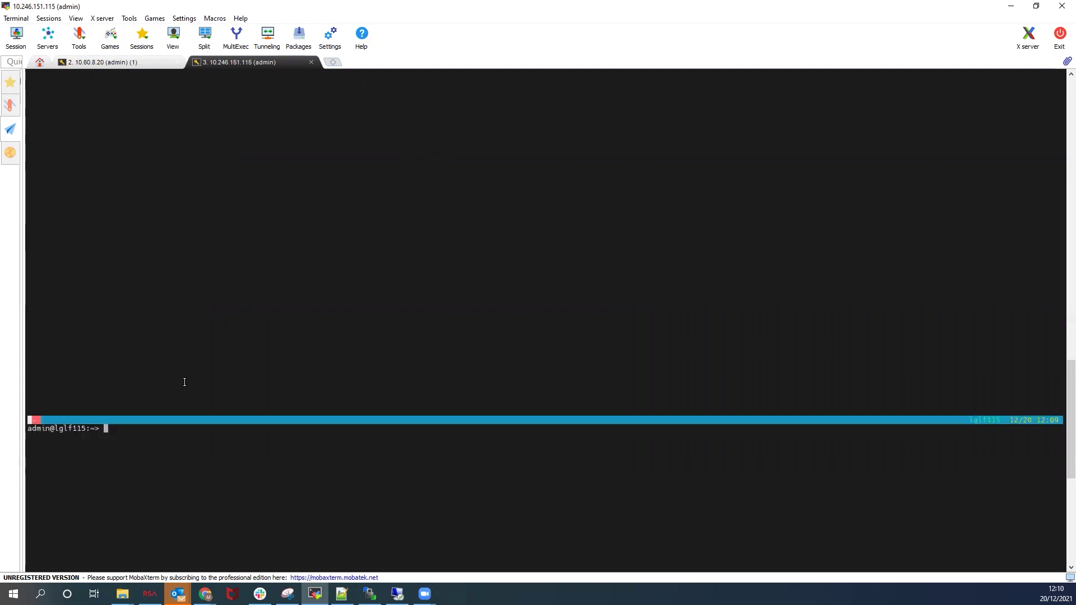
Disable the shell's idle timeout in the screen session by running unset TMOUT.
key("alt+Tab")
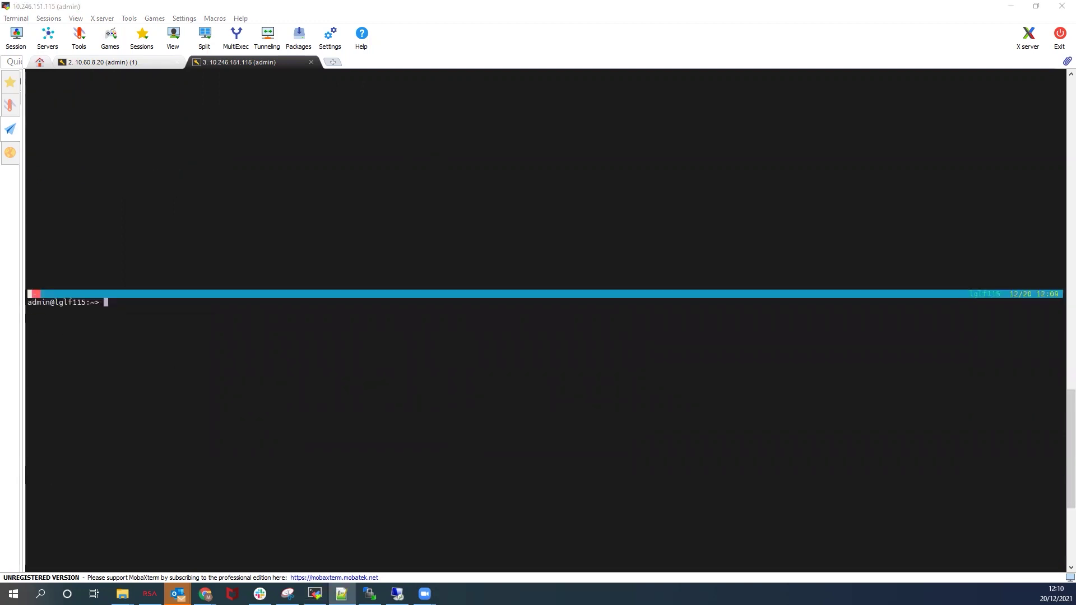
right_click(151, 303)
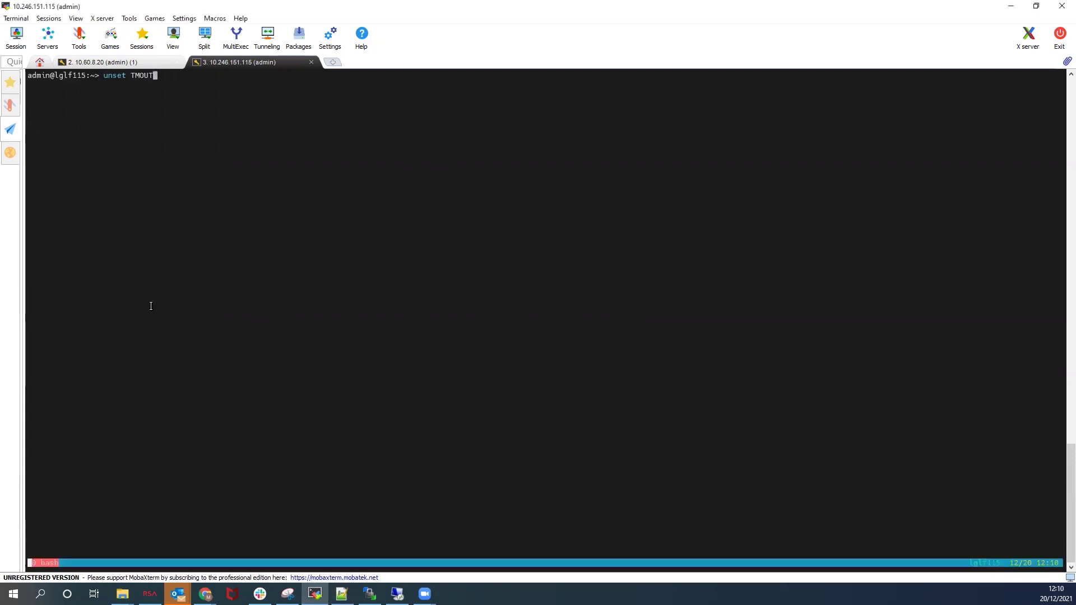
key("Return")
Run /opt/emc/xdoctor/patches/CVE-2021-44228_45046_log4j-fix/svc_patch install, review the planned patch, files and node restarts, and answer y to continue.
key("alt+Tab")
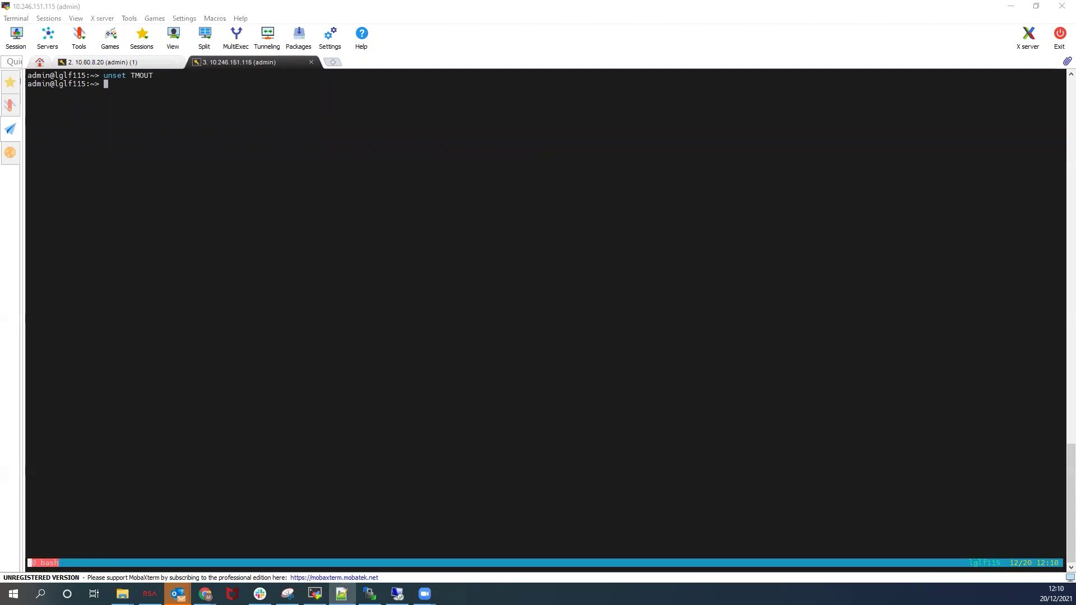
right_click(210, 115)
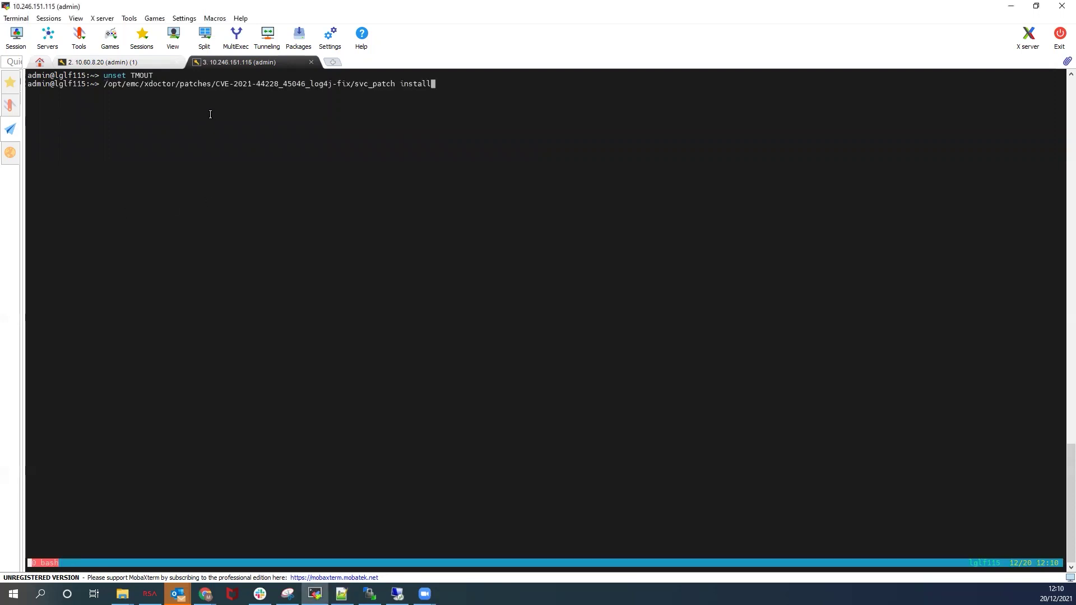
key("Return")
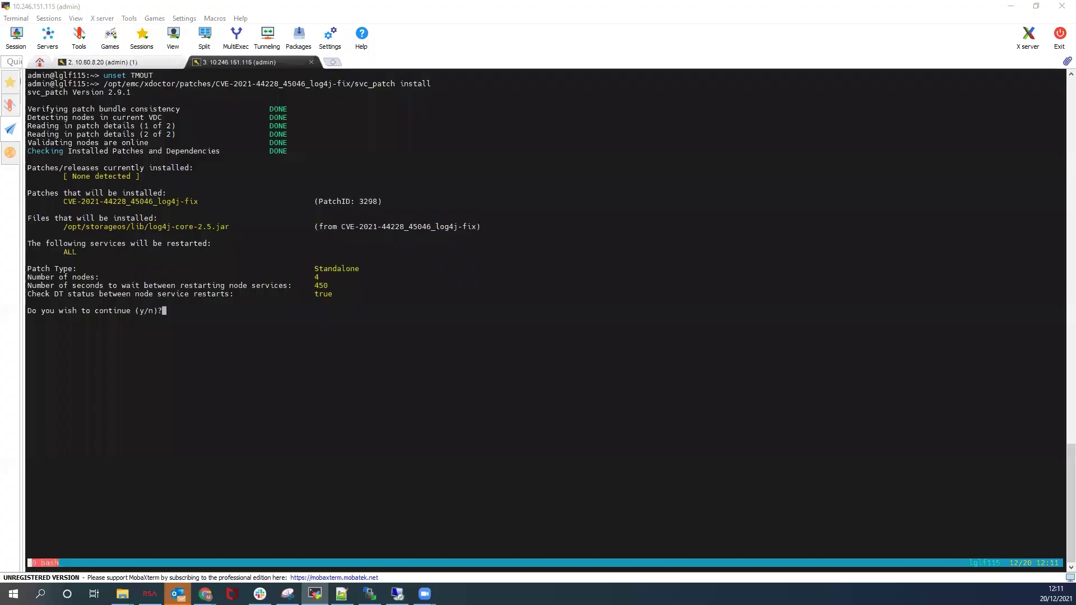
double_click(143, 201)
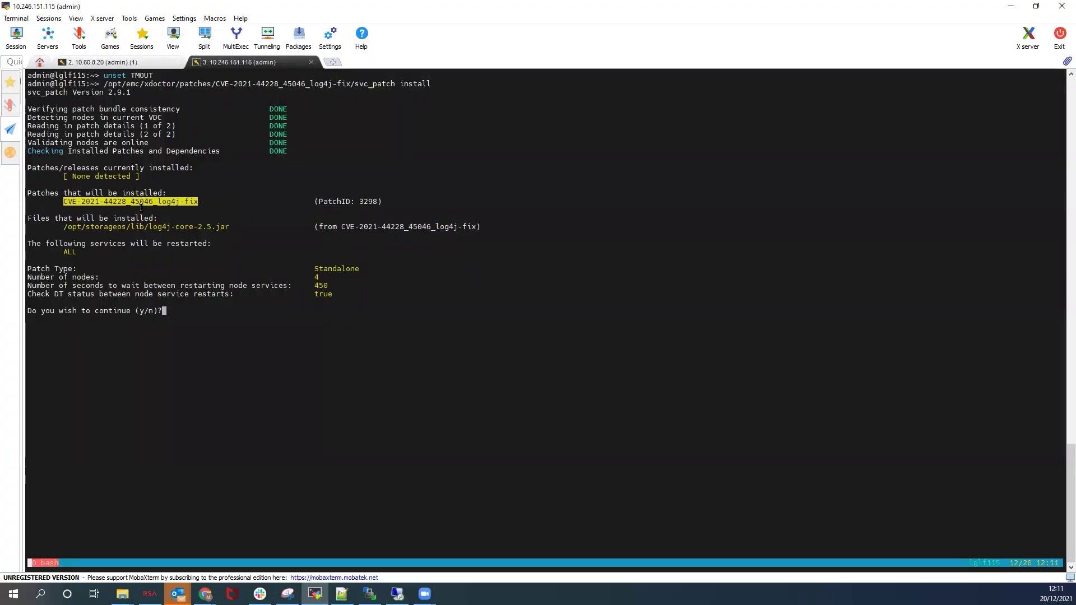
left_click(176, 230)
left_click_drag(176, 230, 91, 253)
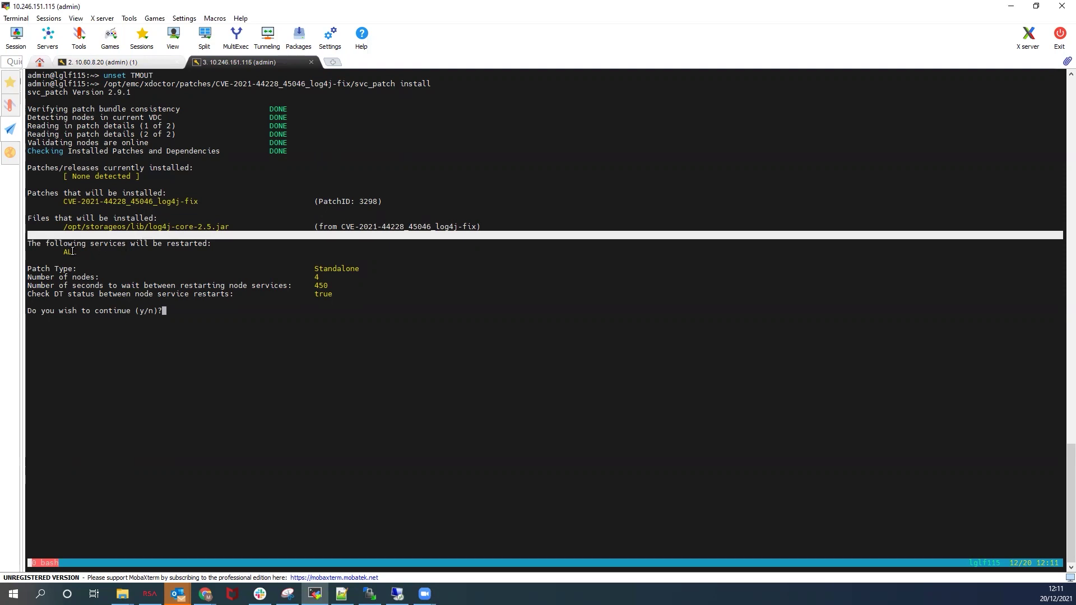
left_click(73, 250)
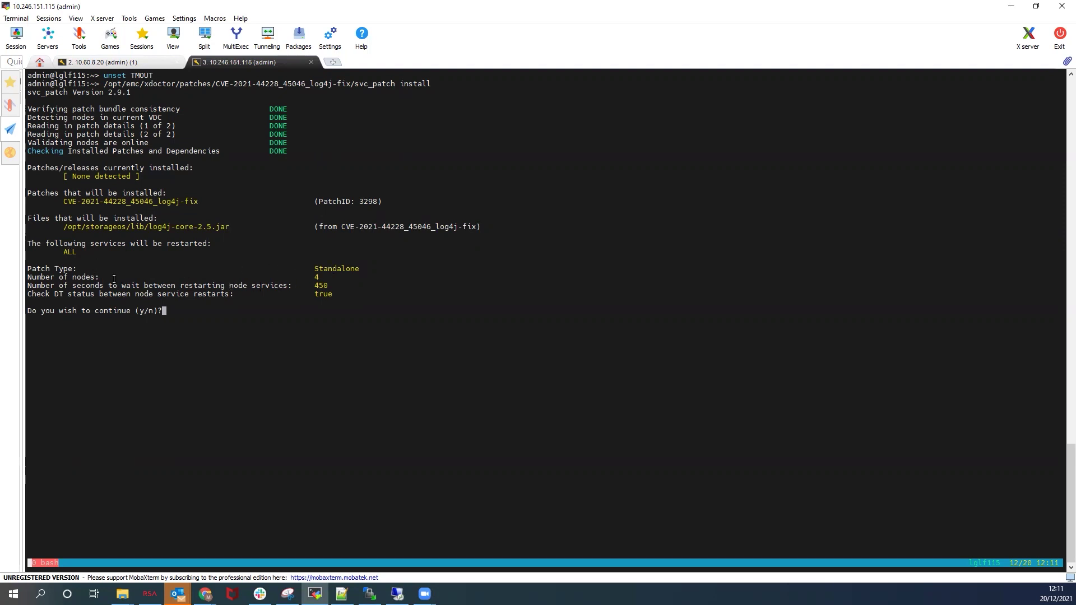
double_click(317, 278)
type("y")
key("Return")
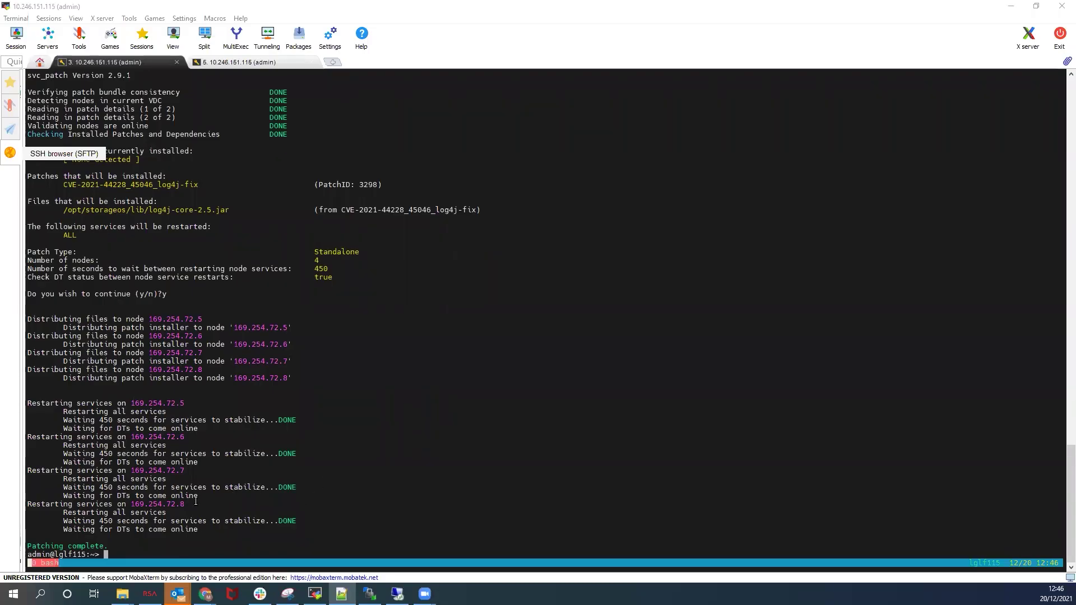
Review the node service restarts, exit the screen session, and run svc_dt check -b to examine the unready DT counts after patching.
left_click_drag(28, 398, 256, 520)
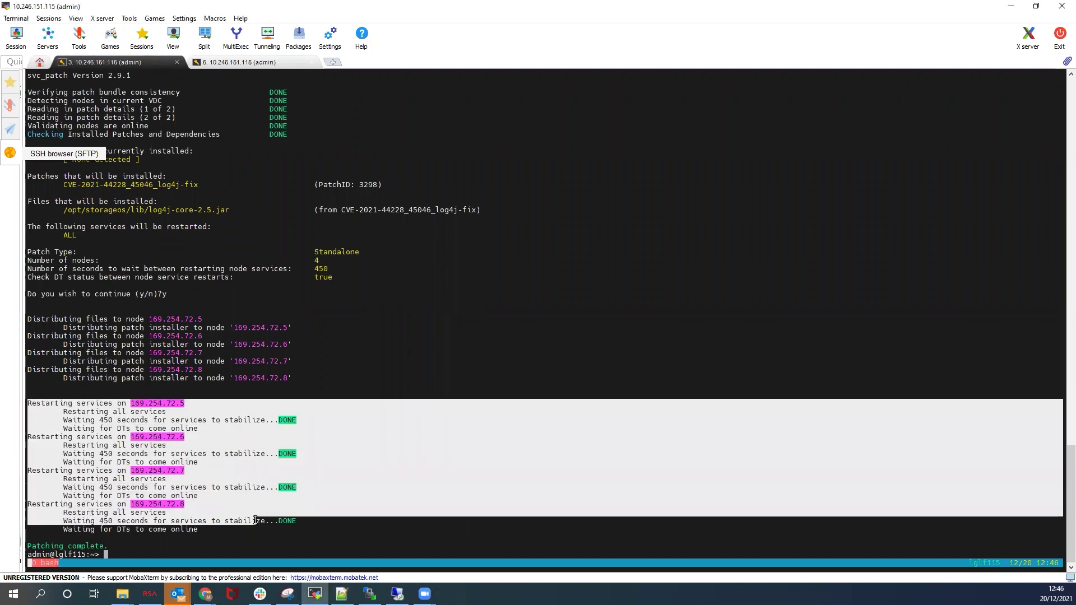
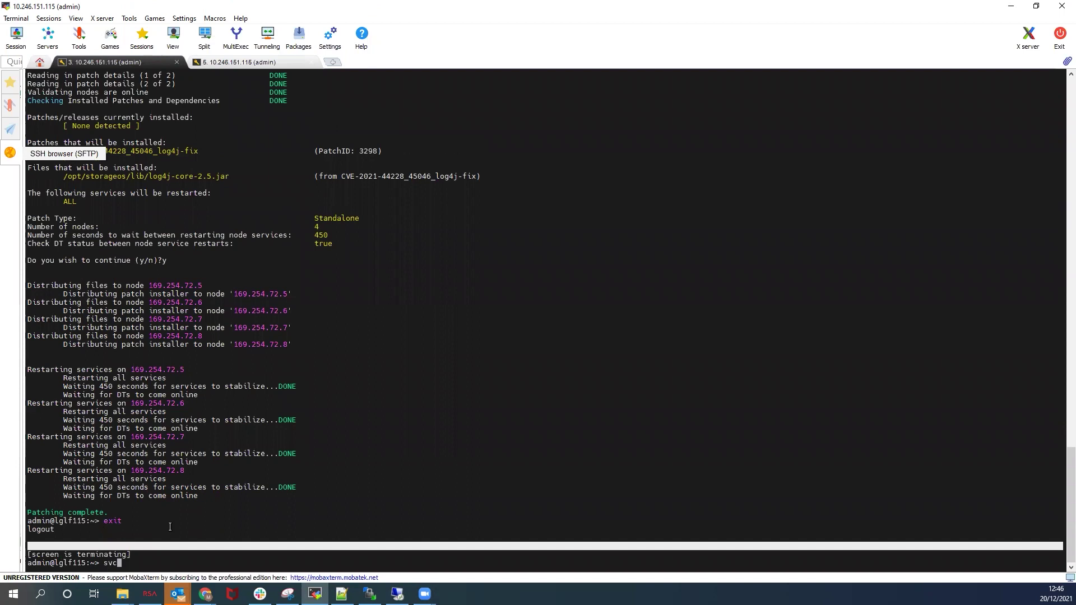
type("_dt check -b")
key("Return")
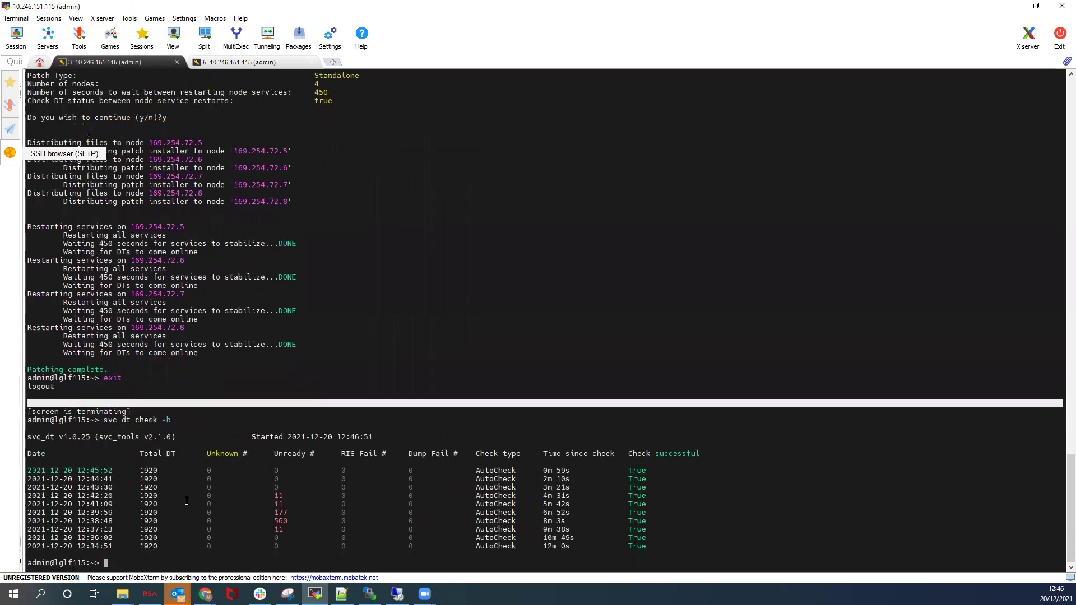
double_click(275, 470)
left_click(79, 496)
left_click_drag(83, 504, 256, 502)
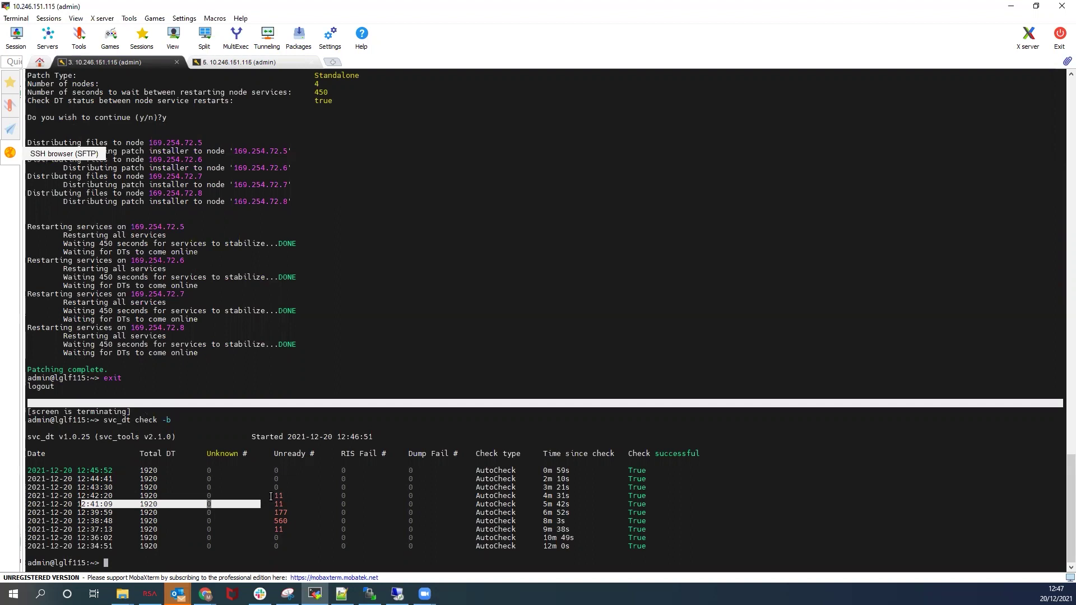
left_click(289, 481)
left_click_drag(658, 488, 76, 469)
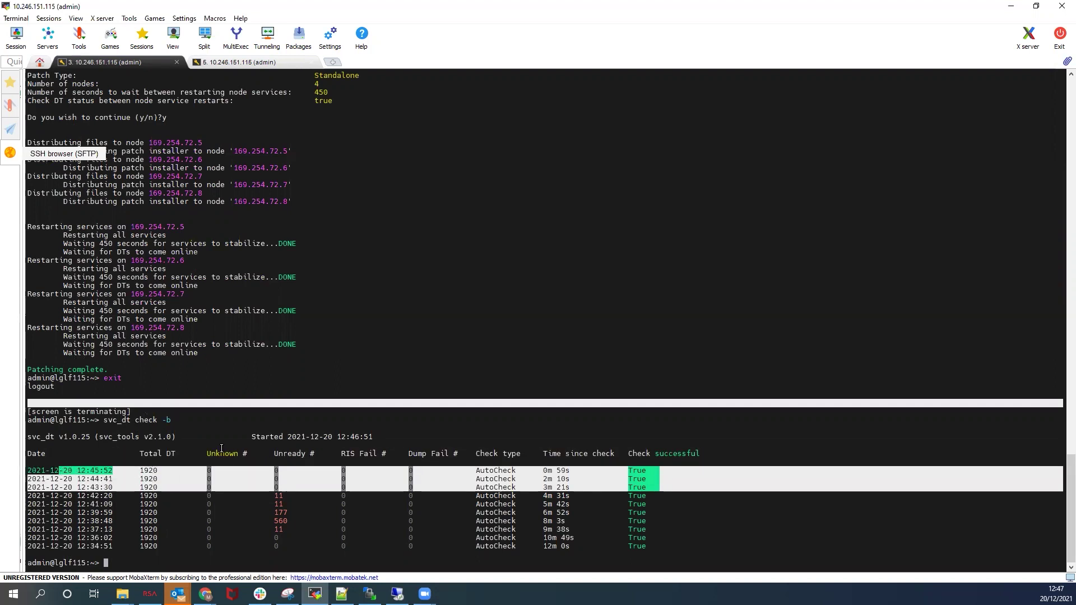
Run /opt/emc/xdoctor/patches/CVE-2021-44228_45046_log4j-fix/svc_patch status and review the installed patches, outstanding files and services needing a restart.
left_click(221, 448)
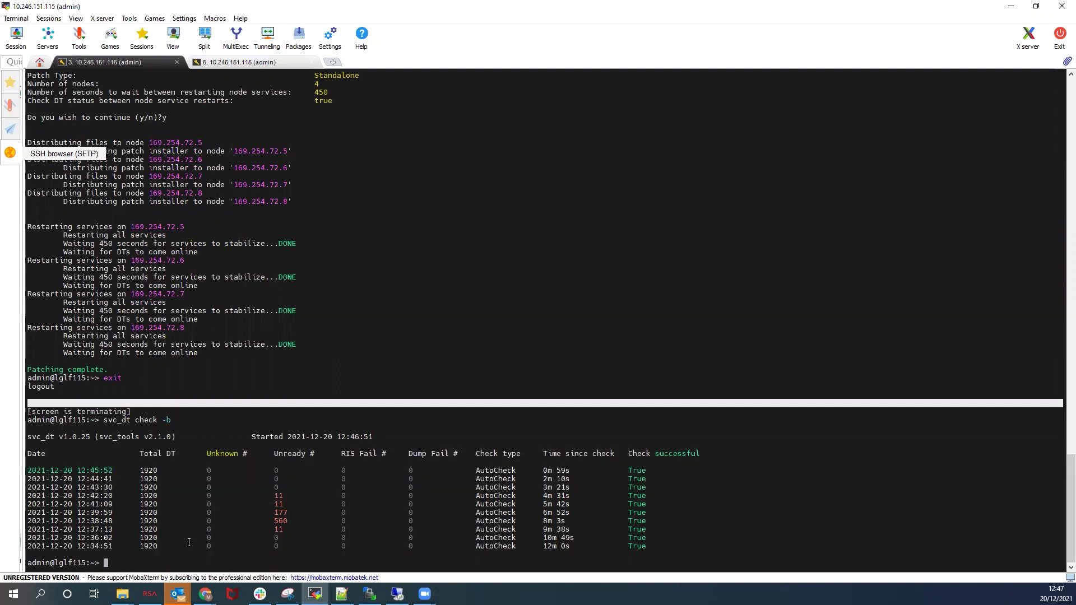
key("alt+Tab")
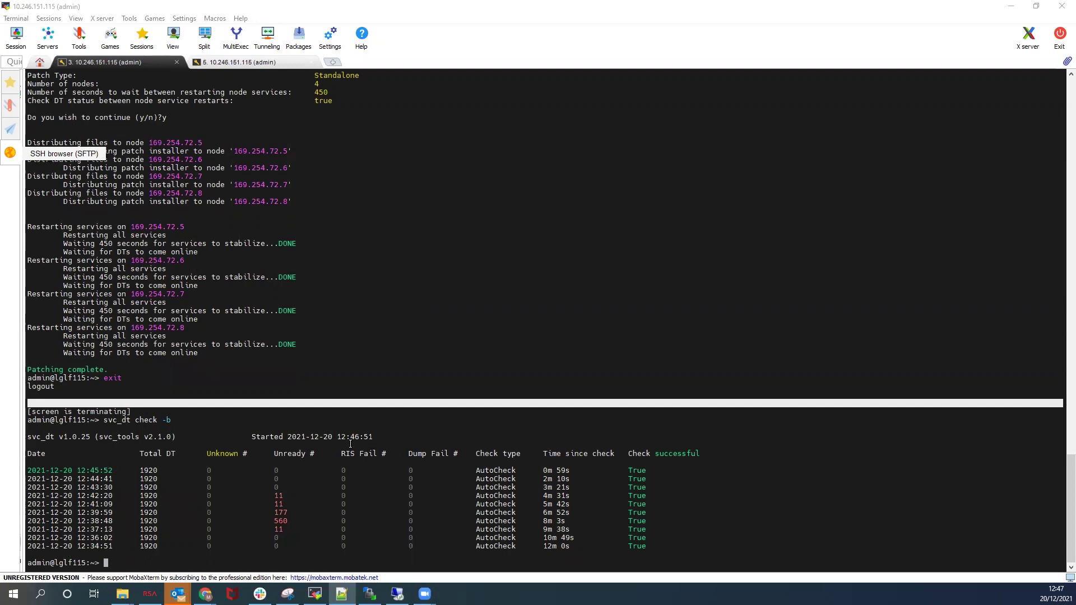
key("alt+Tab")
right_click(295, 428)
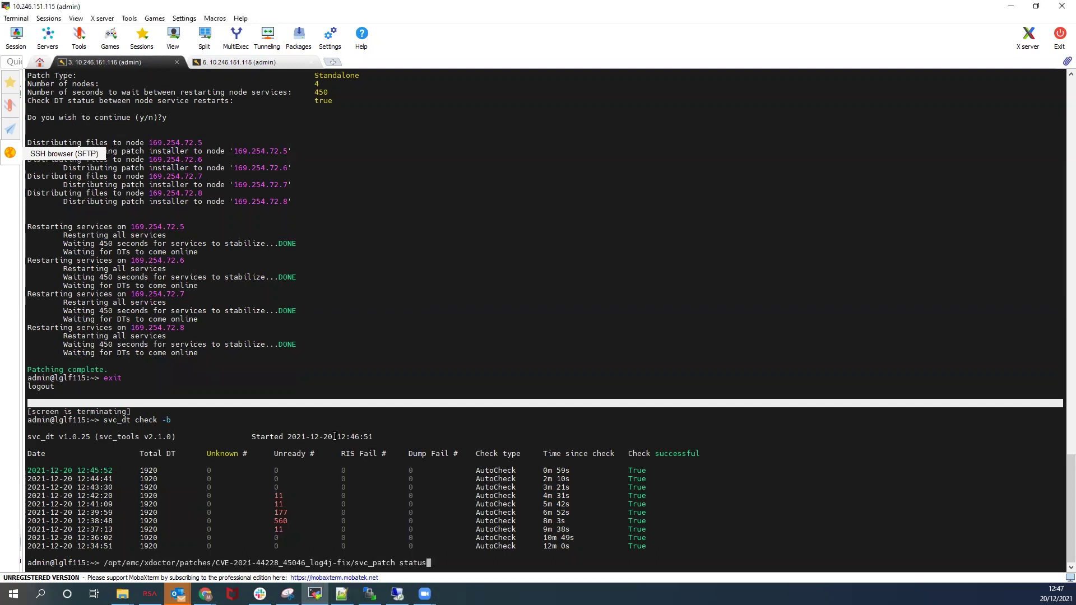
key("Return")
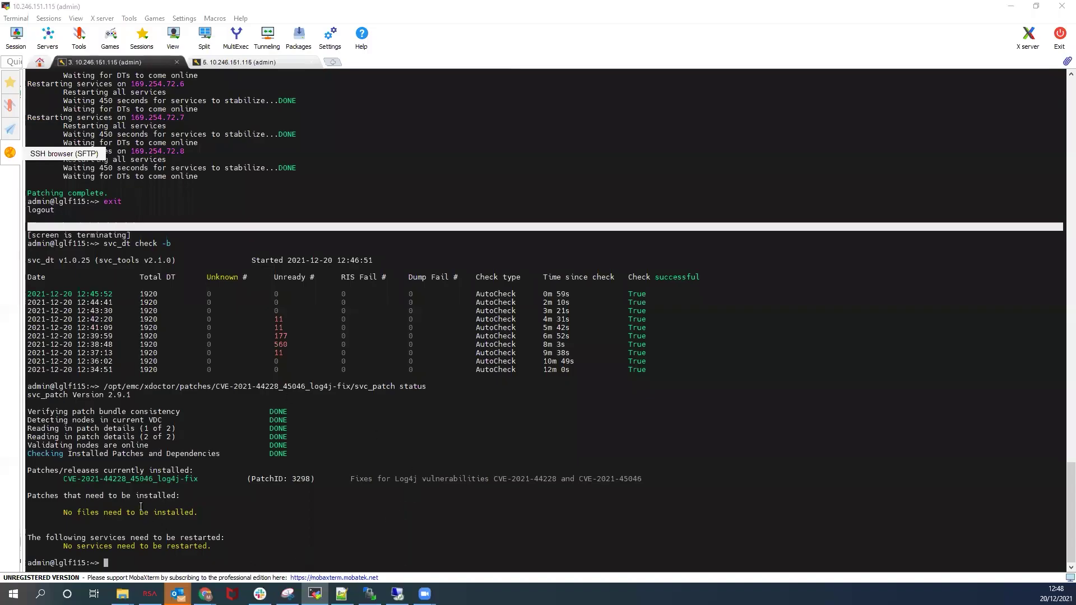
double_click(101, 479)
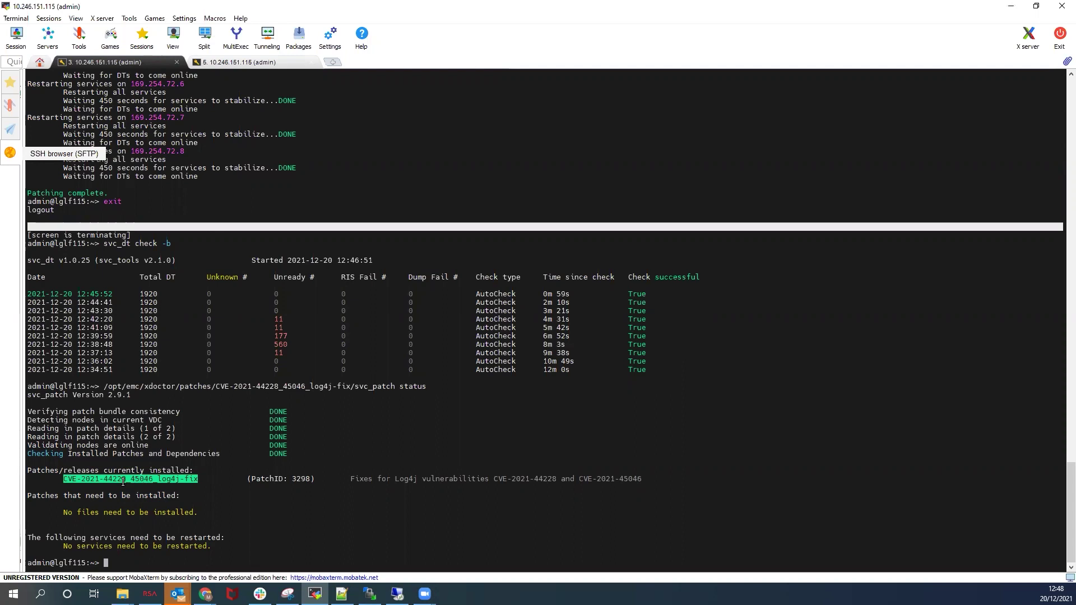
left_click(62, 508)
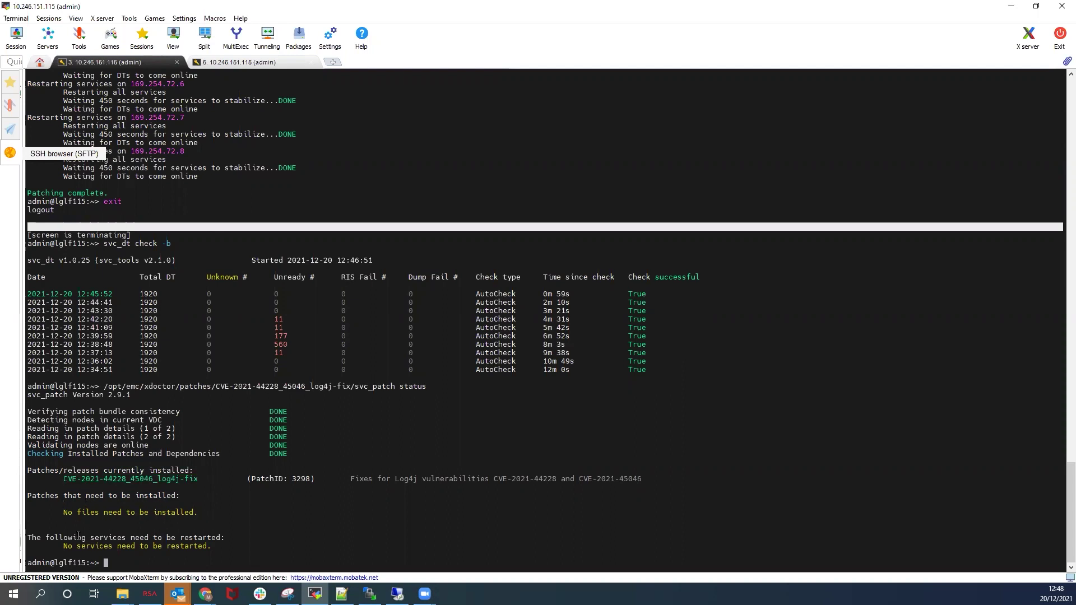
left_click_drag(64, 546, 202, 546)
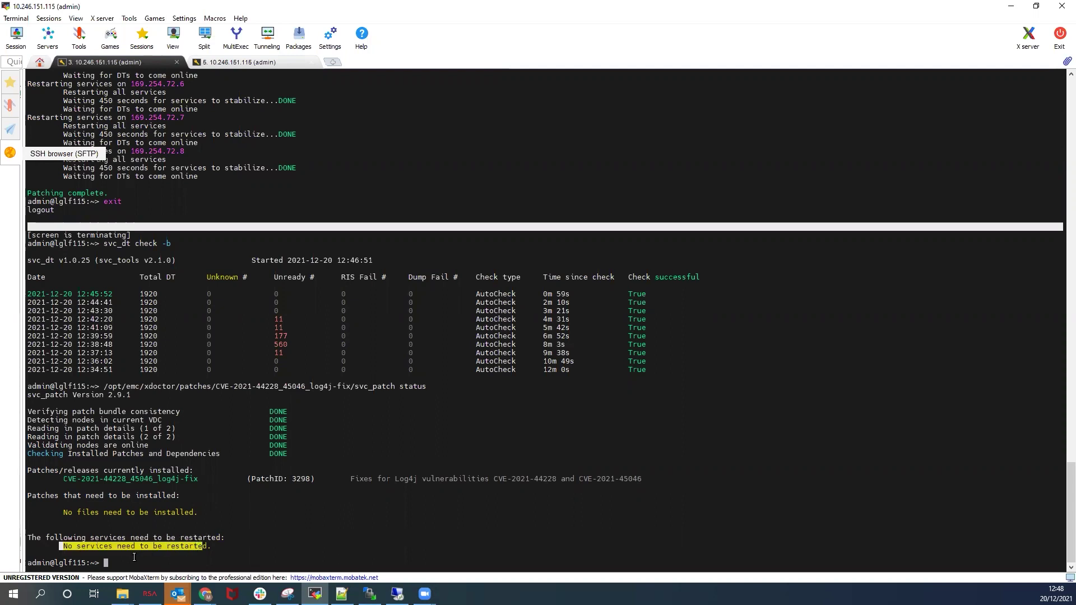
left_click(133, 557)
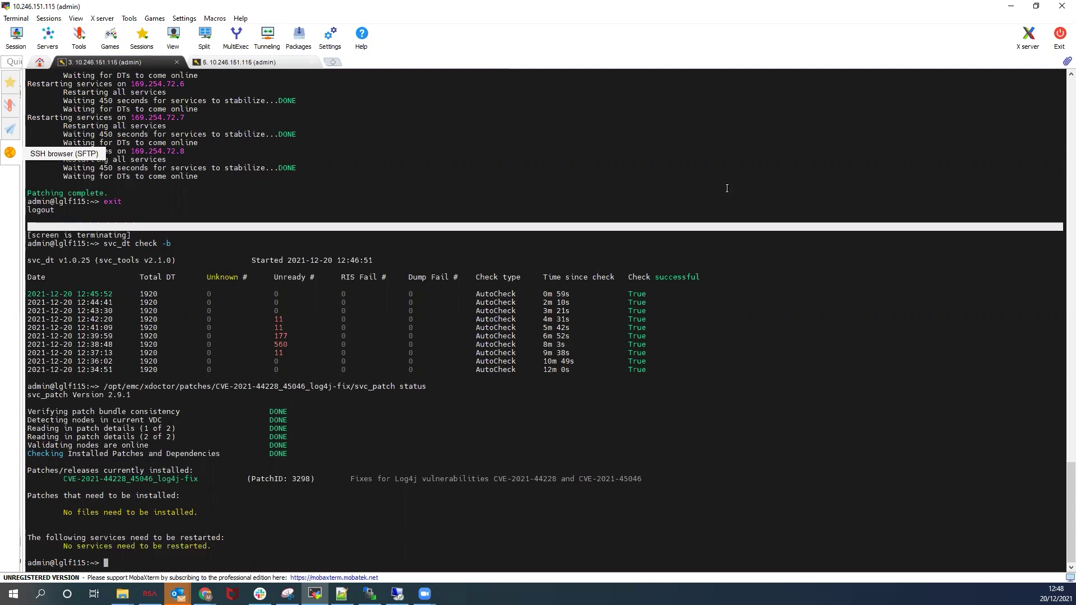
Minimize the terminal window to return to the Dell ECS Apache Log4j article in Chrome and review its impact and activity time sections.
left_click(1009, 8)
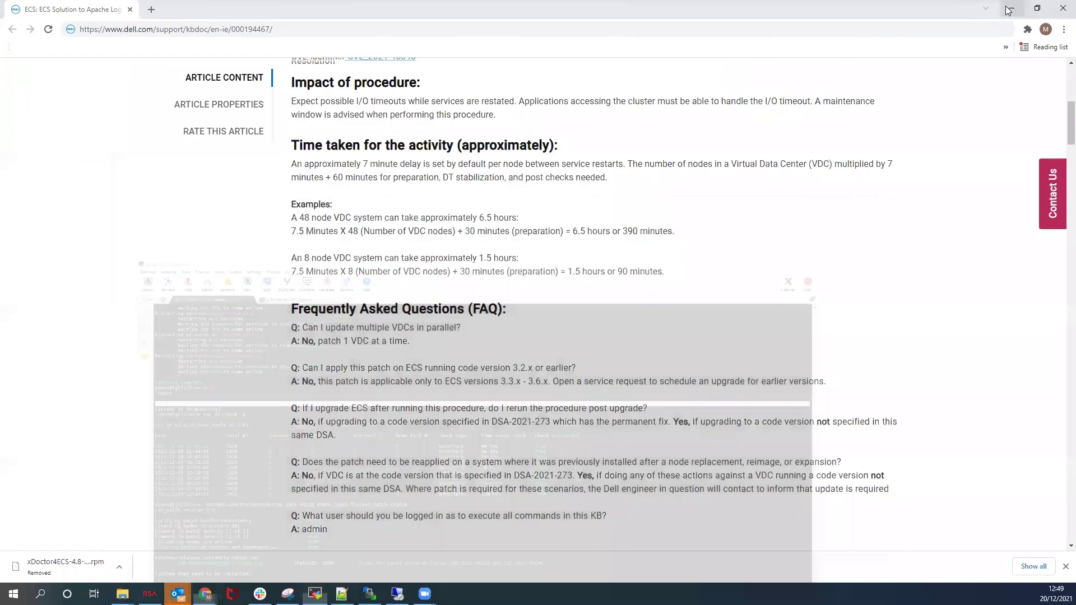
scroll(479, 300, "up", 2)
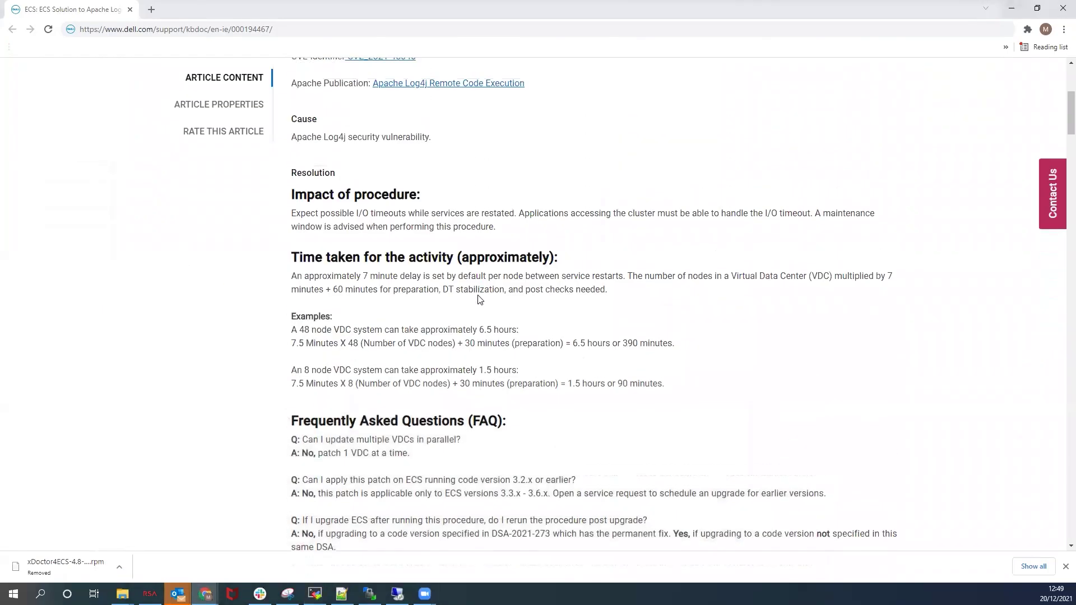